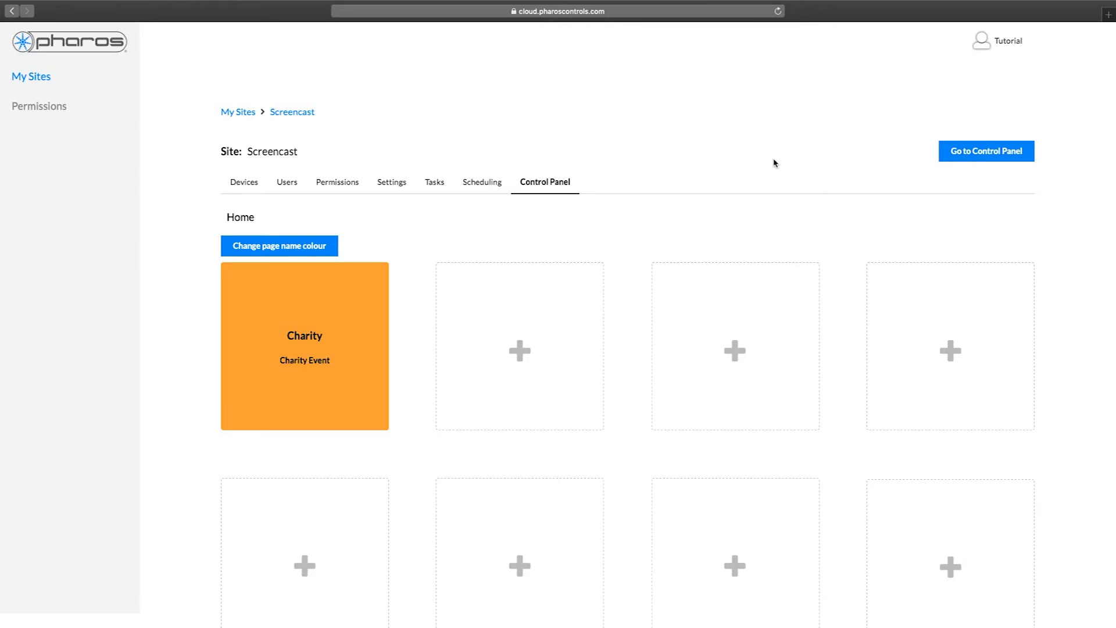
- Scroll down the Screencast site's Control Panel tab to reach the page controls
scroll(866, 279, "down", 5)
- Create a new empty control panel page named 'Function Room'
left_click(987, 526)
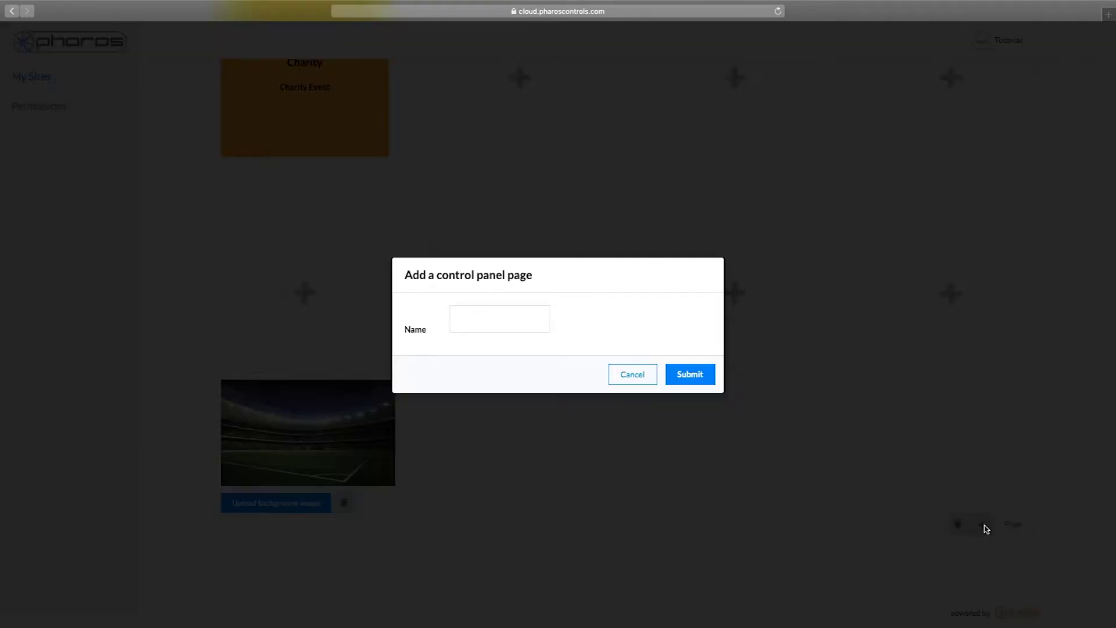
left_click(515, 320)
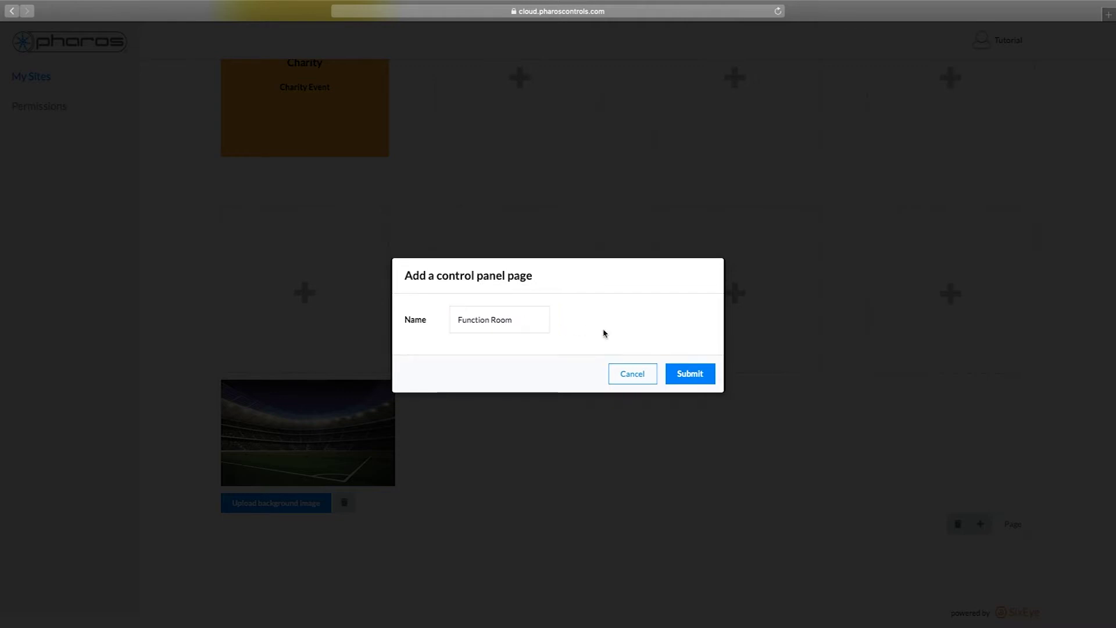
left_click(685, 374)
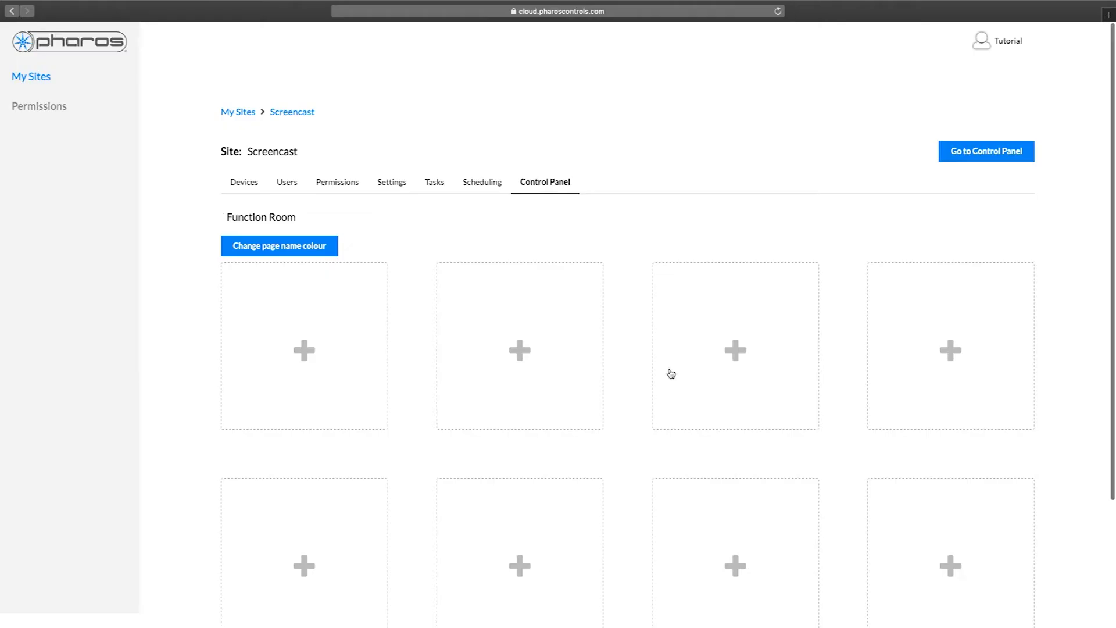
scroll(629, 373, "down", 3)
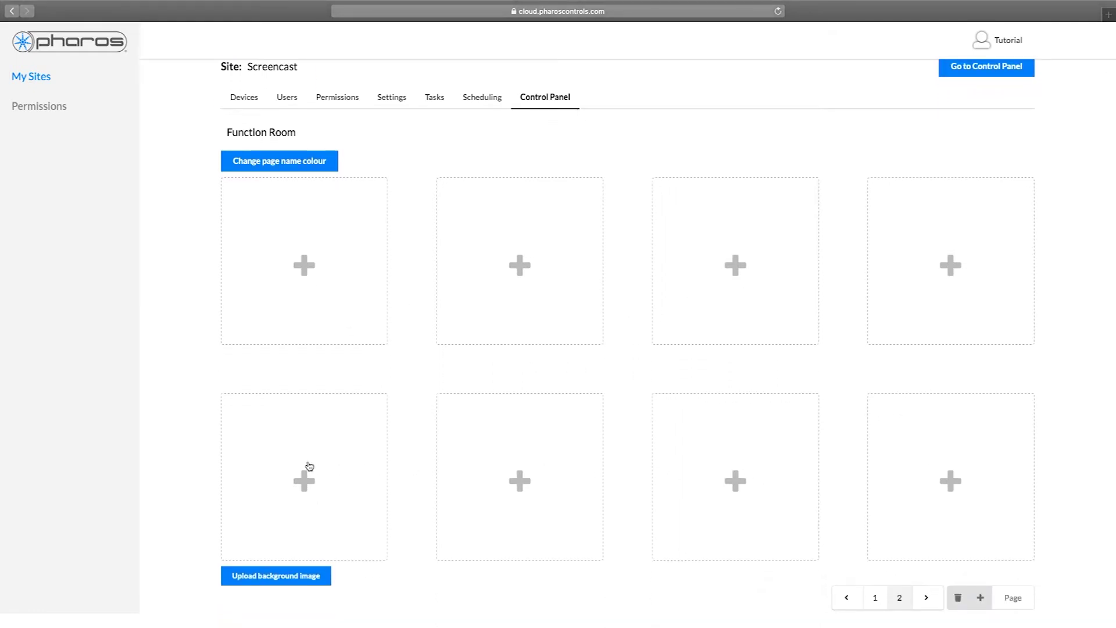
left_click(297, 255)
- Enable the first tile as a 'Blue' button with a strong blue background and white text
left_click(357, 318)
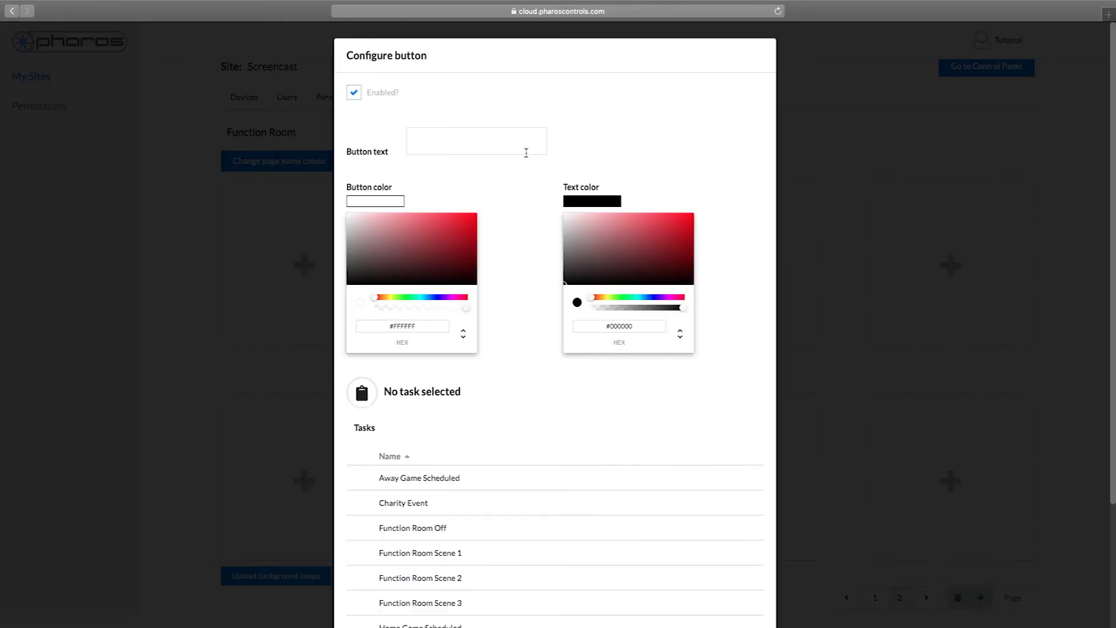
left_click(452, 136)
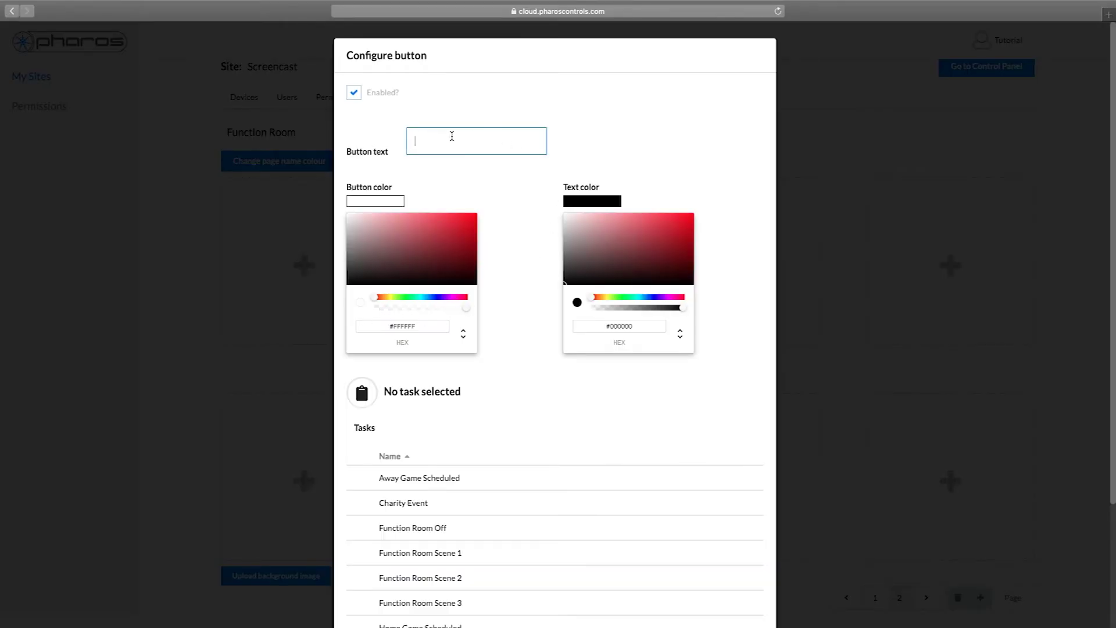
type("Blue")
left_click(437, 296)
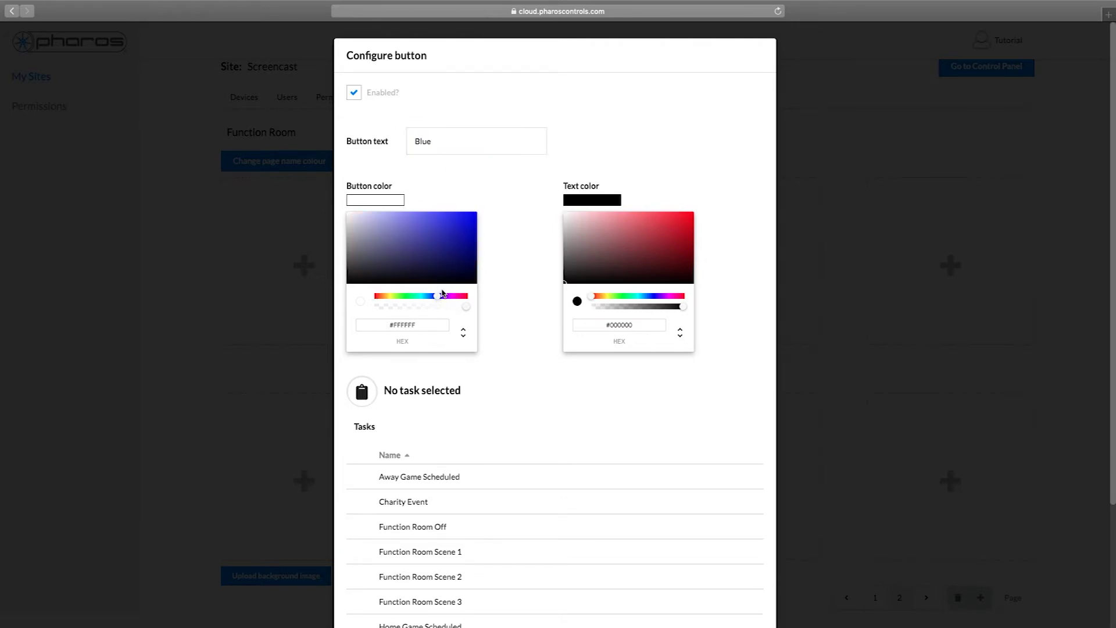
left_click(472, 217)
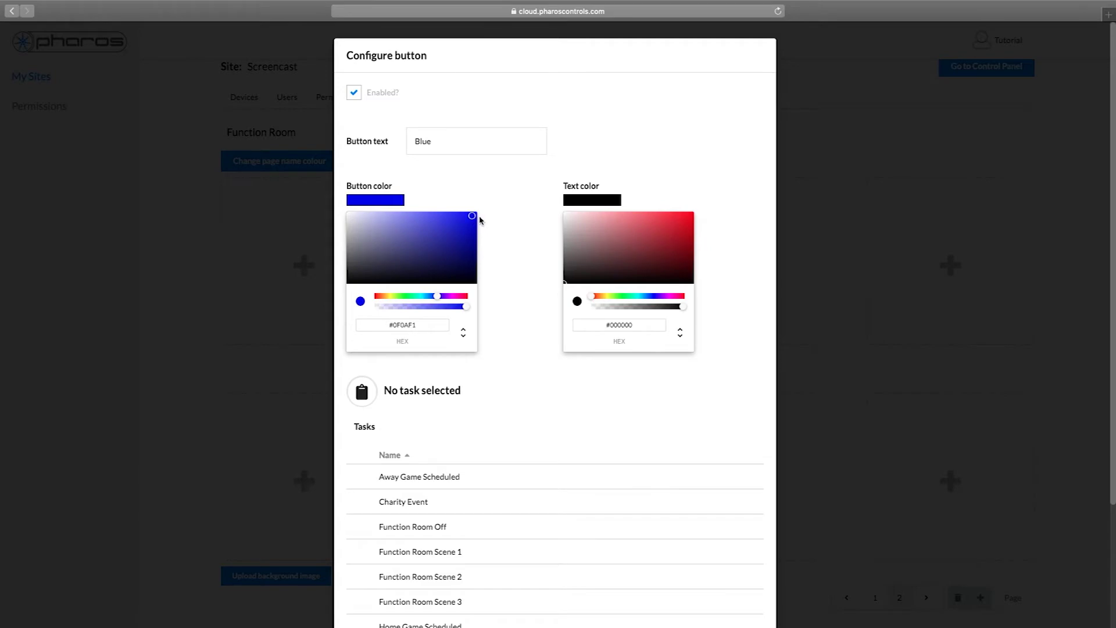
left_click(563, 212)
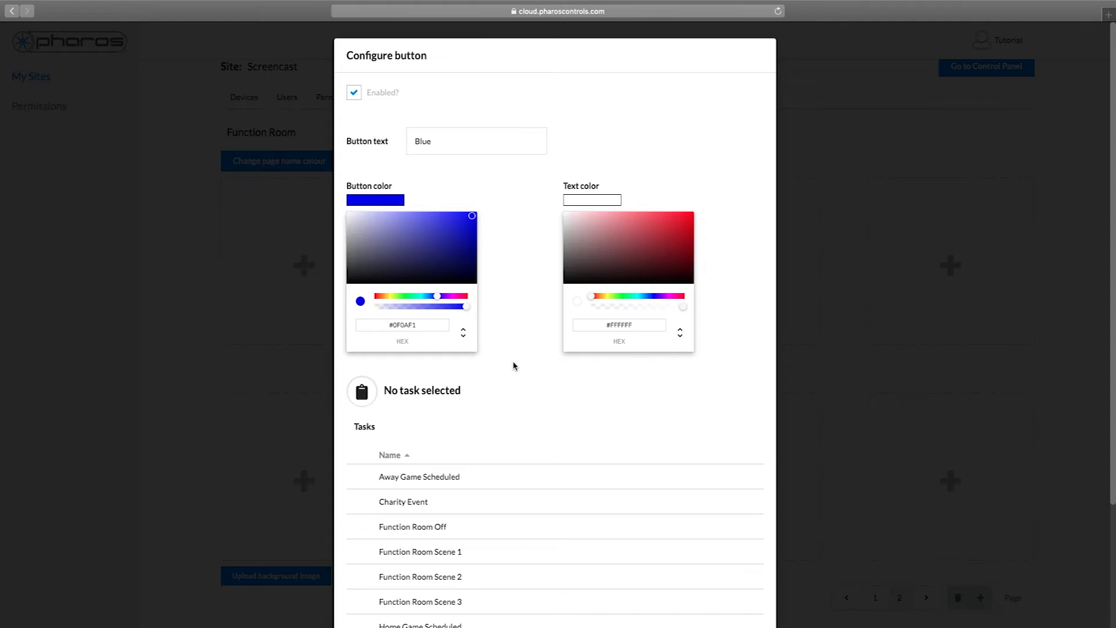
- Adjust the blue colour's opacity, link the button to Function Room Scene 1, and save
left_click(462, 332)
left_click(463, 333)
mouse_move(465, 306)
left_mouse_down()
mouse_move(408, 310)
mouse_move(472, 309)
left_mouse_up()
left_click(457, 551)
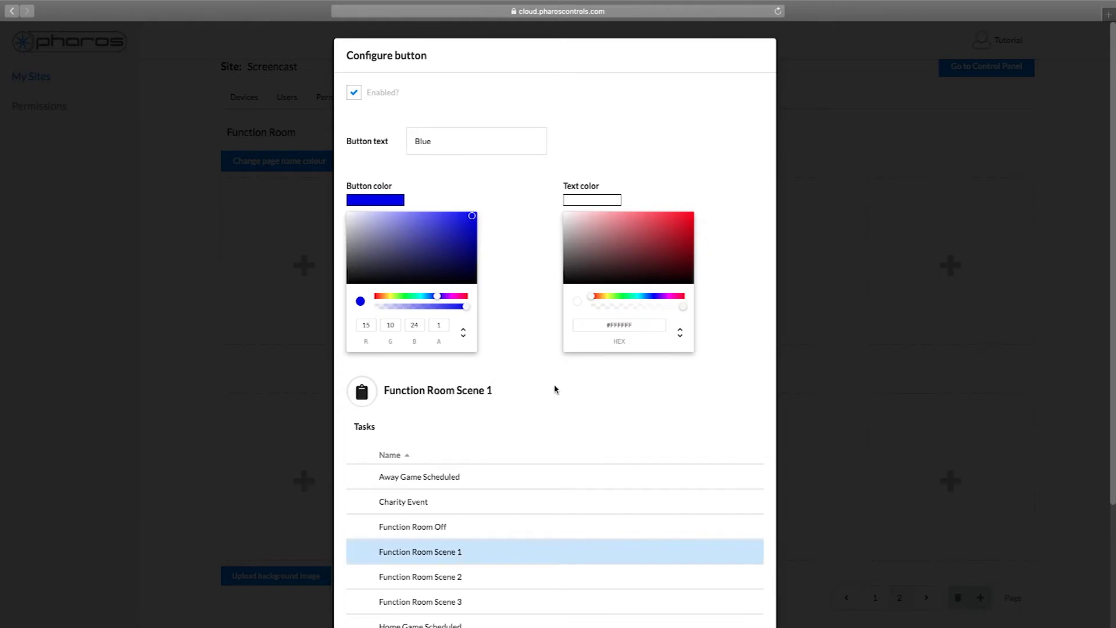
scroll(558, 386, "down", 3)
left_click(739, 608)
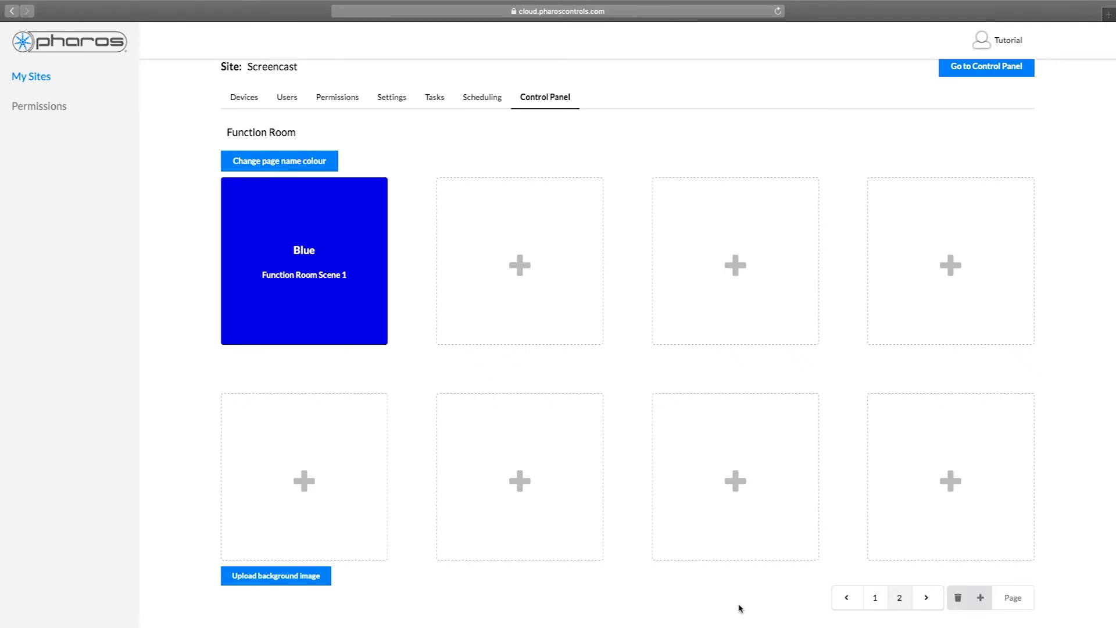
left_click(321, 237)
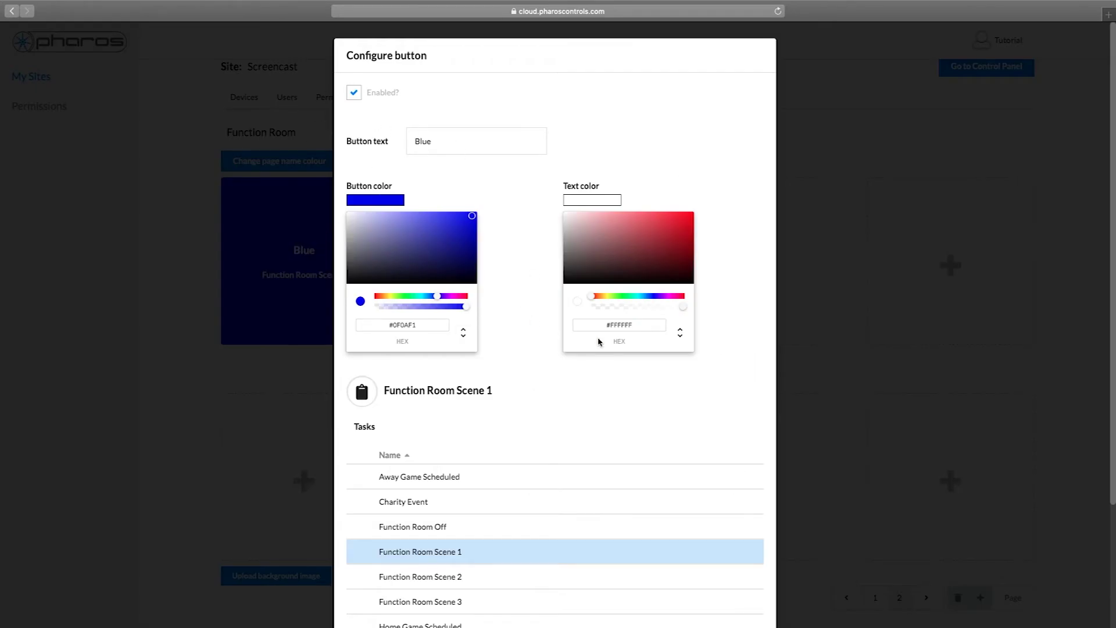
scroll(731, 351, "down", 3)
left_click(696, 606)
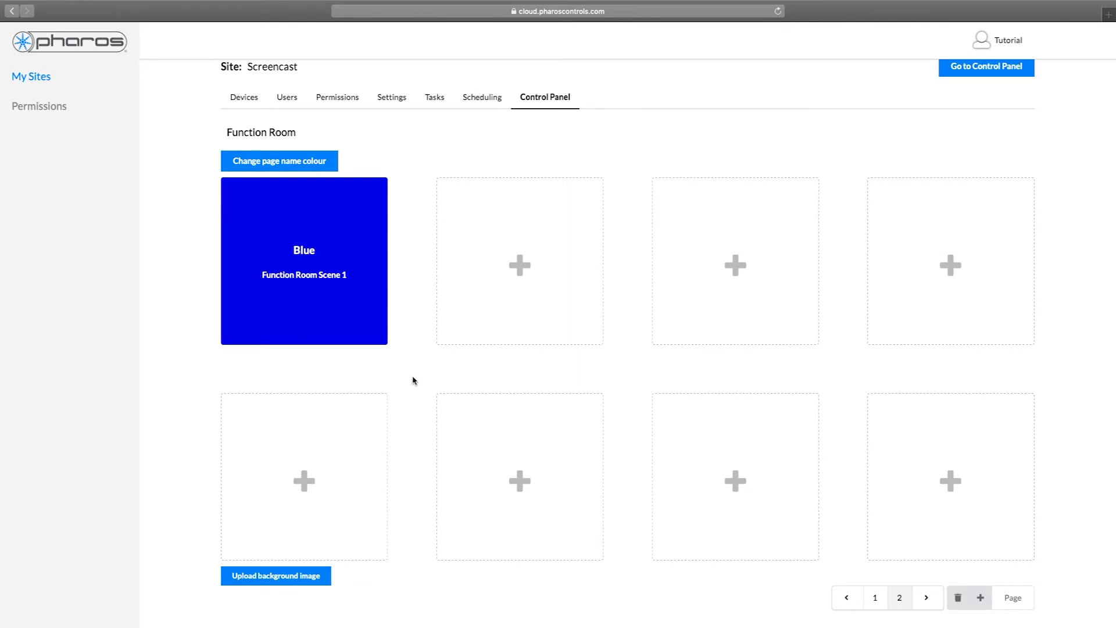
left_click(293, 578)
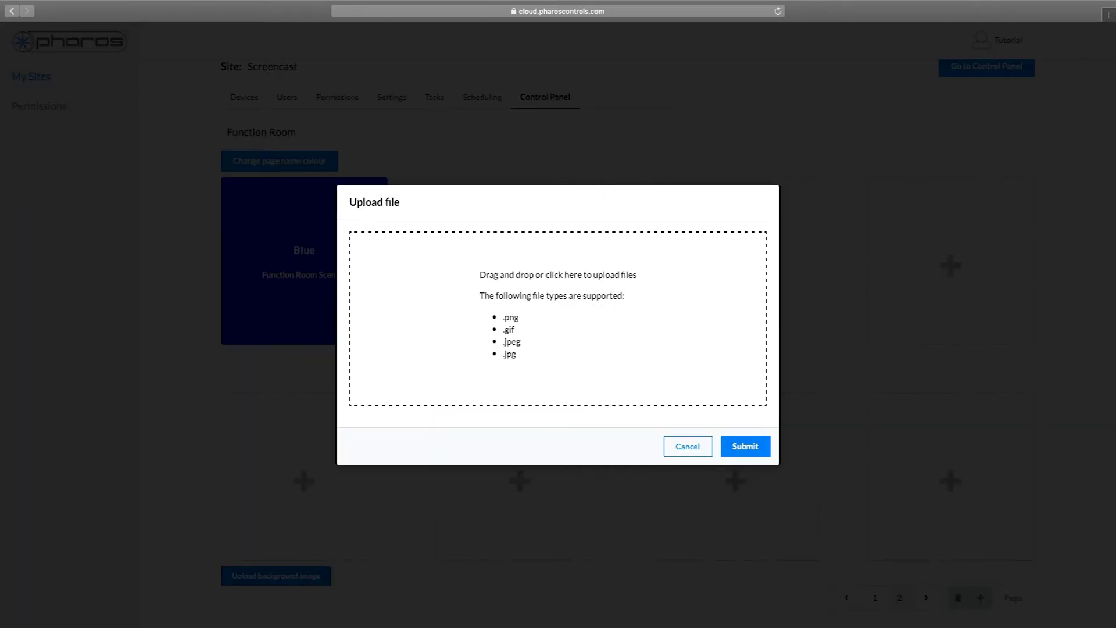
- Upload the red-carpeted function room photo as the Function Room page background
left_click_drag(937, 207, 575, 327)
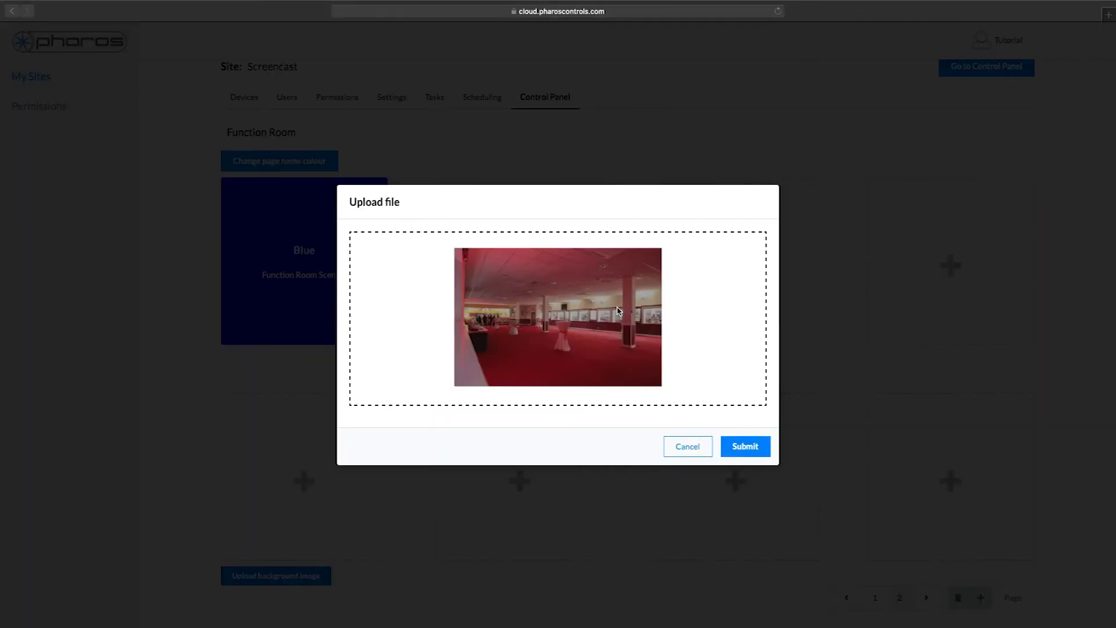
left_click(743, 450)
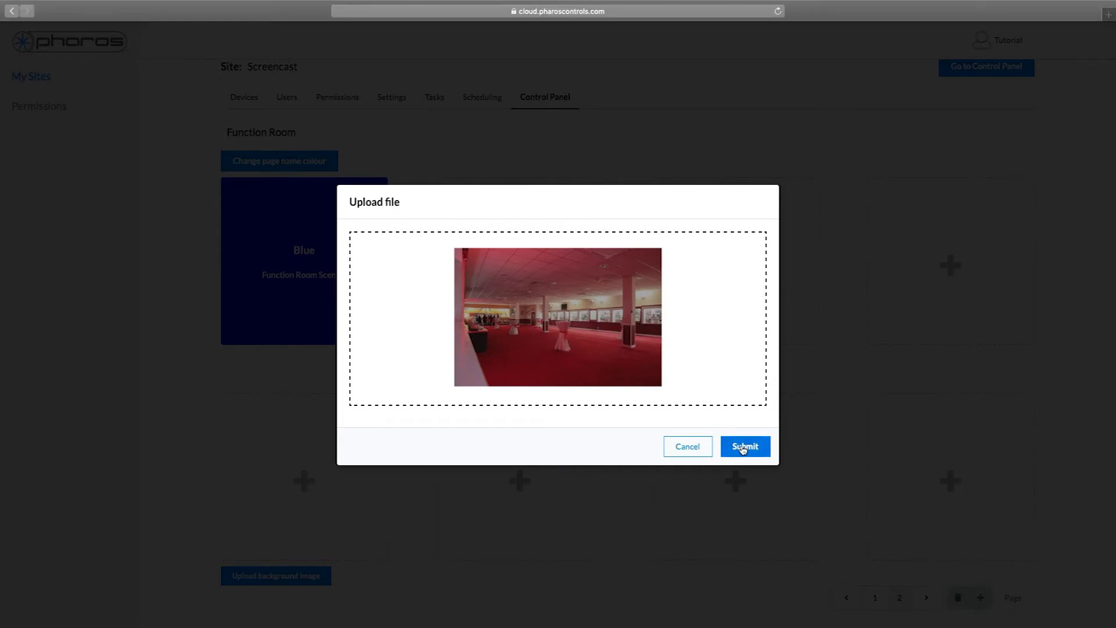
left_click(742, 447)
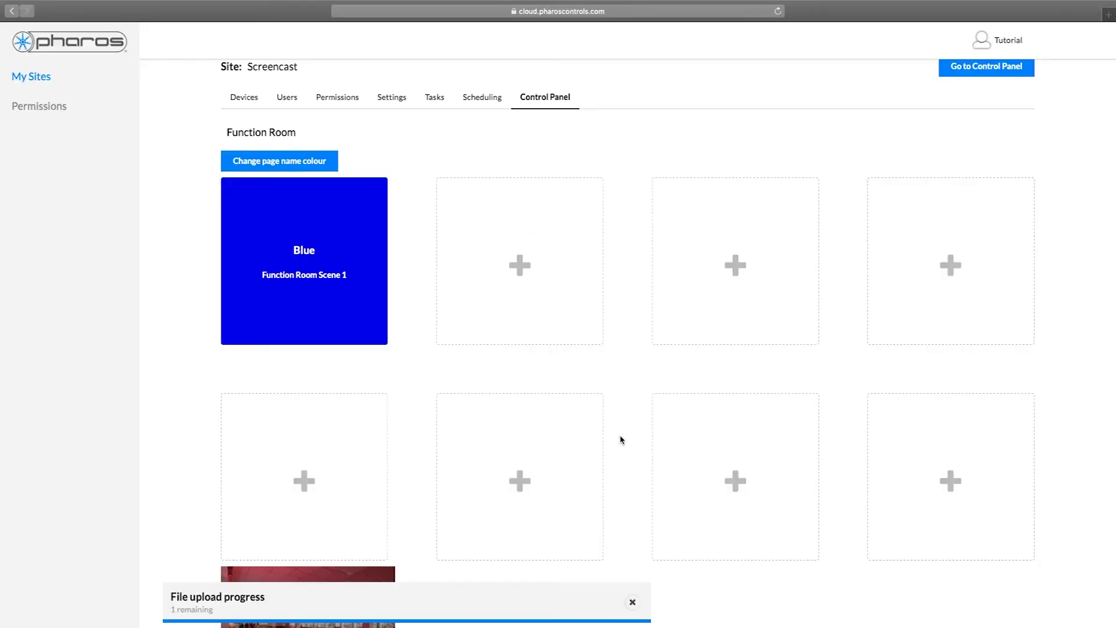
left_click(632, 602)
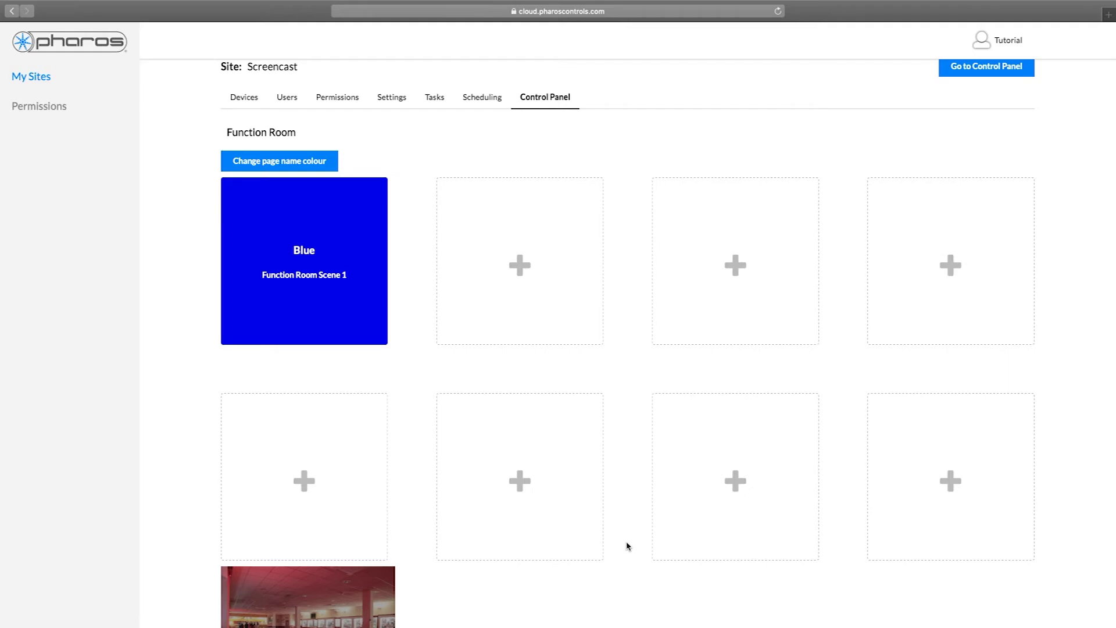
scroll(626, 544, "down", 5)
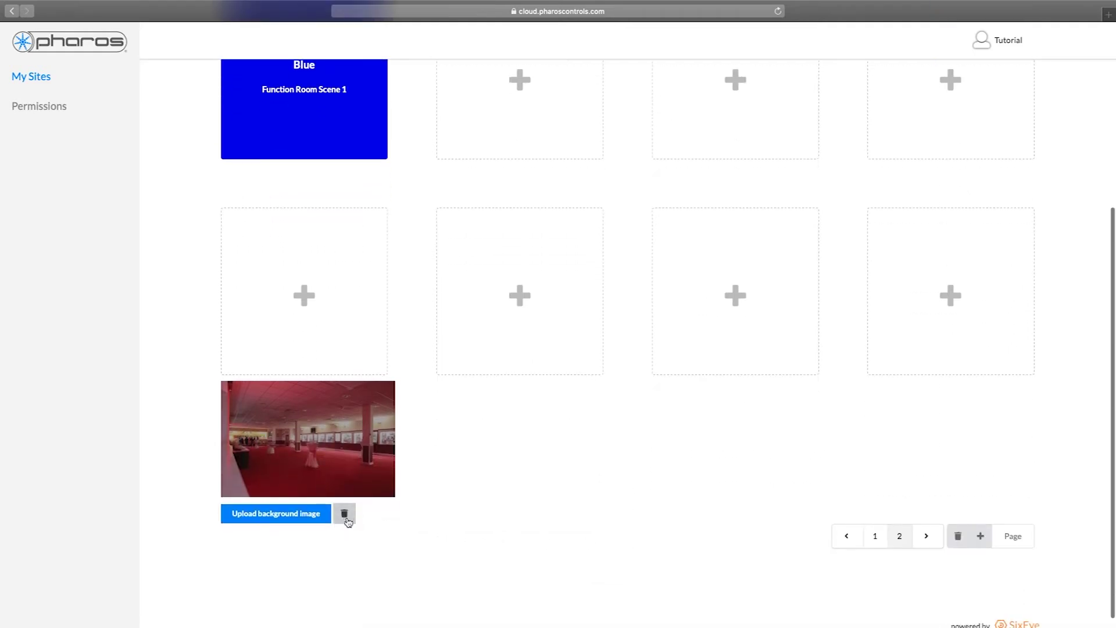
scroll(413, 511, "up", 5)
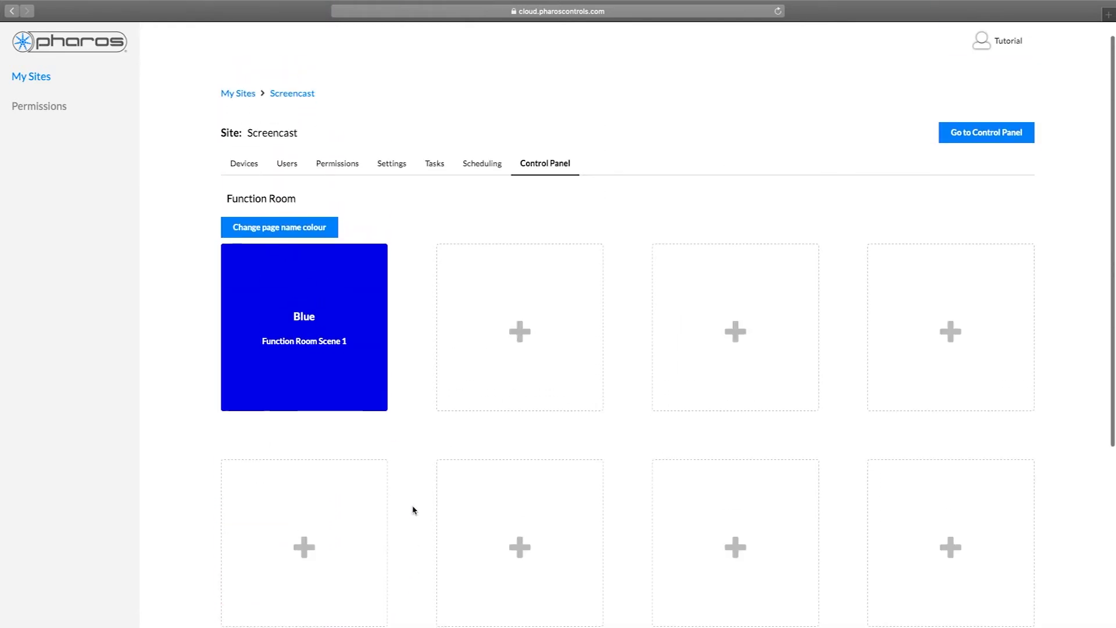
- Set the page name colour to white (#FFFFFF) and select the page name text for editing
left_click(287, 240)
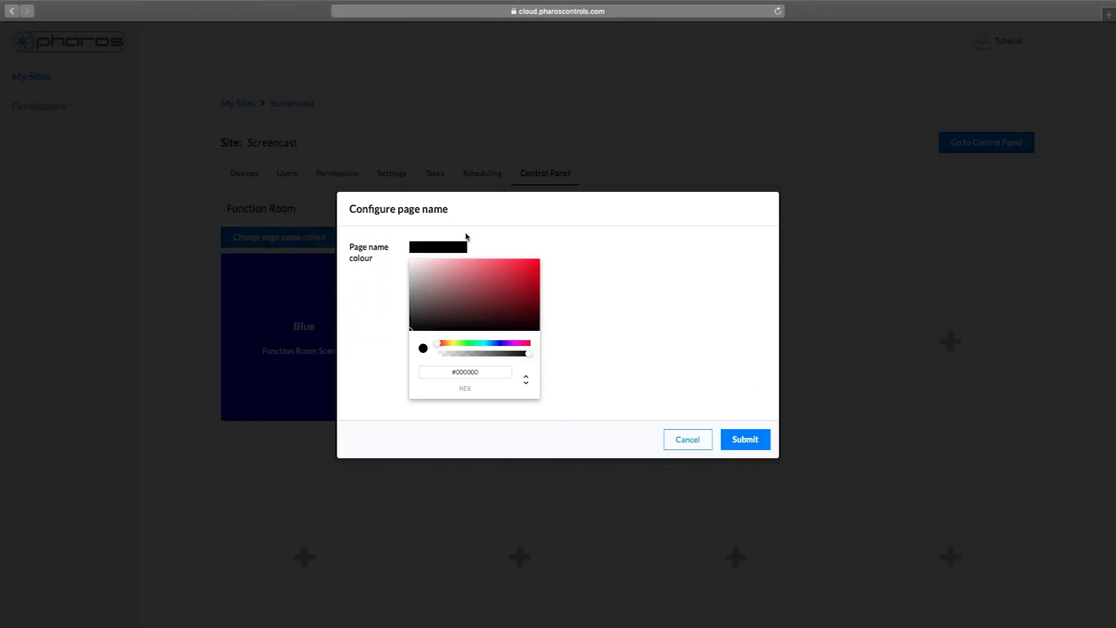
left_click(411, 263)
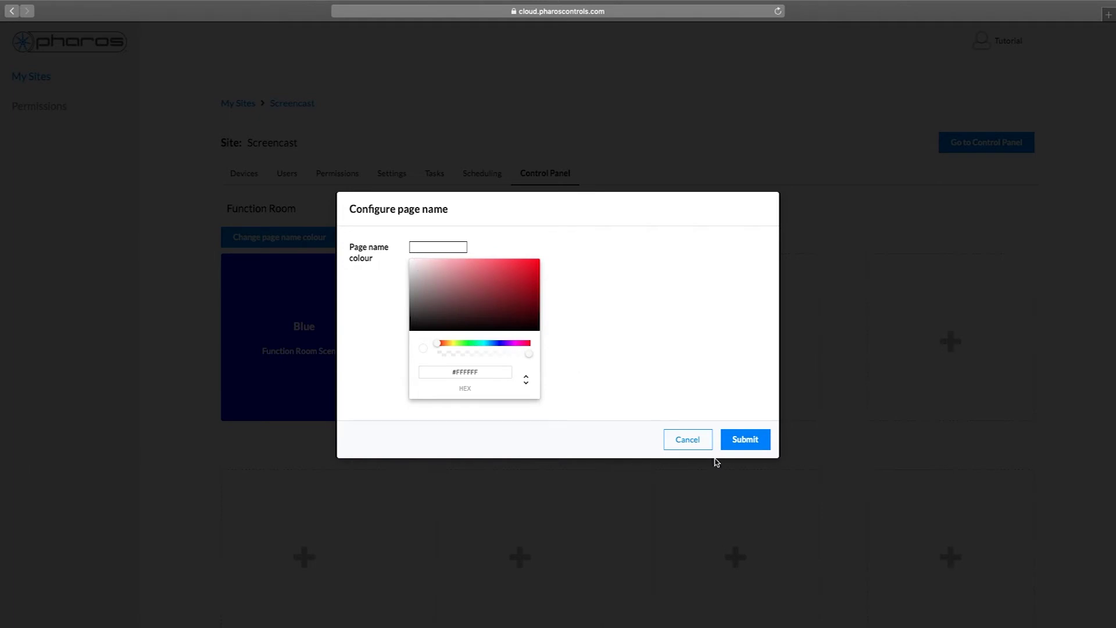
left_click(743, 440)
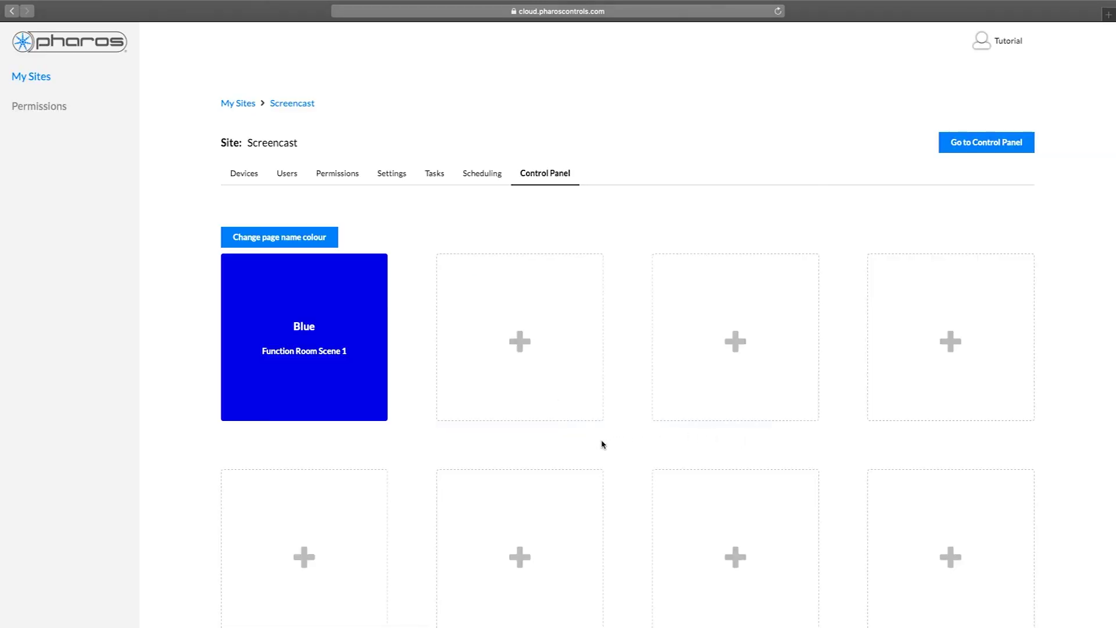
left_click(259, 208)
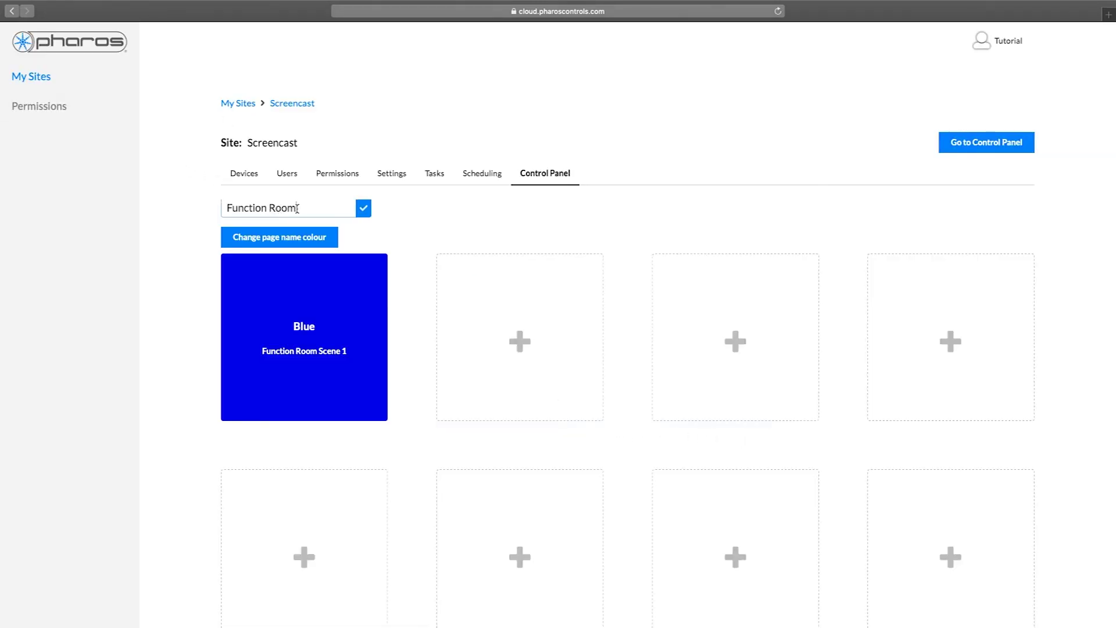
left_click_drag(311, 210, 238, 207)
- Confirm 'Function Room' as the page name and check the background image below
left_click(363, 208)
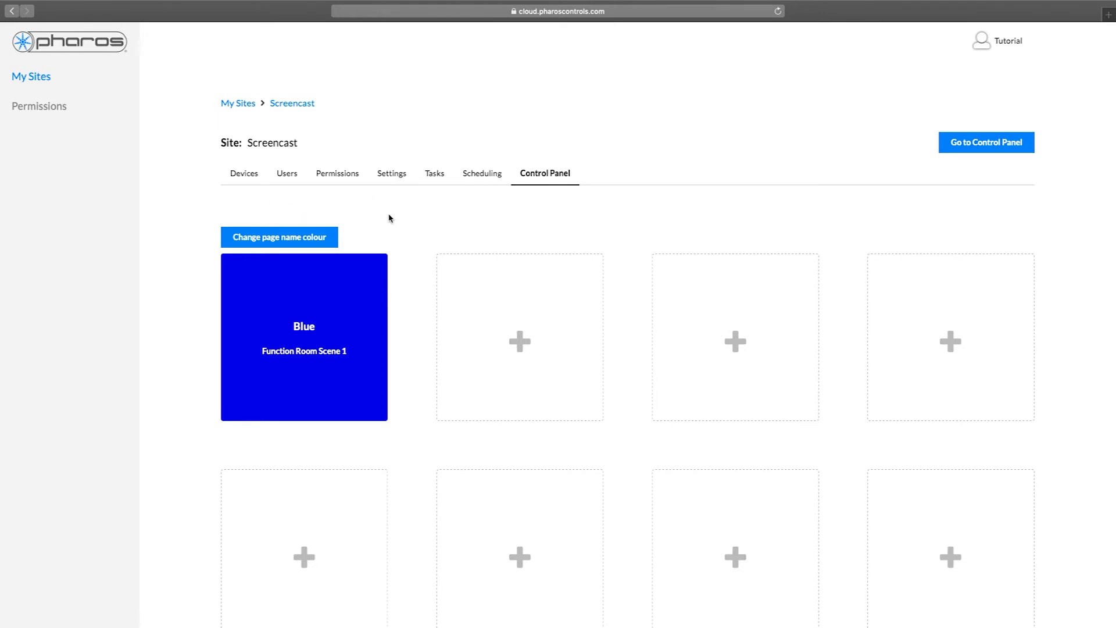
scroll(401, 284, "down", 5)
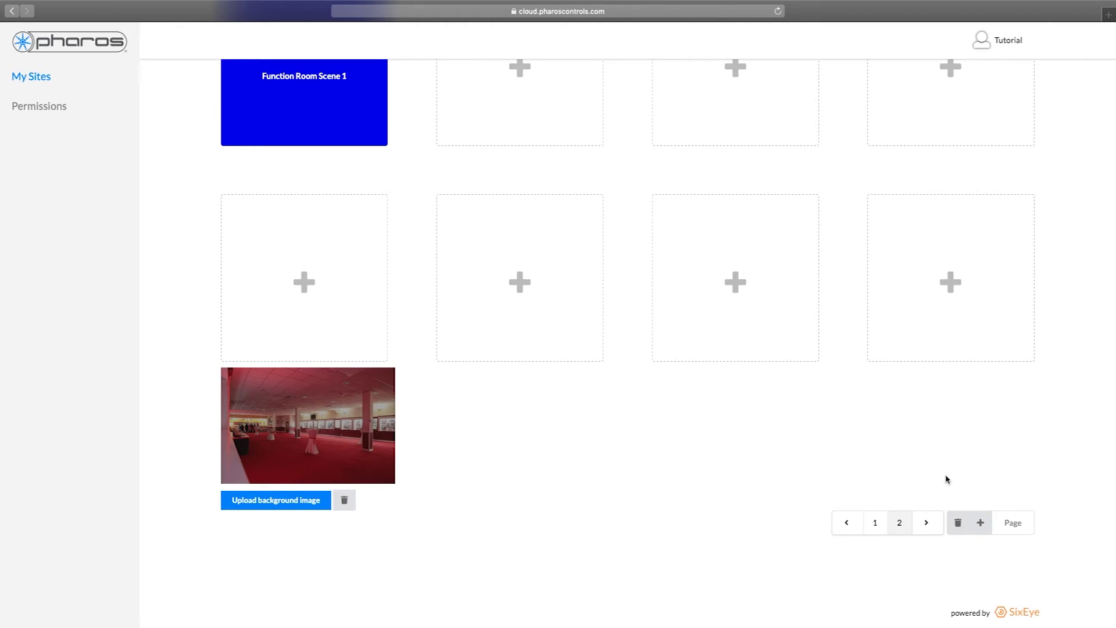
scroll(946, 479, "up", 3)
- Configure an empty tile as a black 'All Off' button running the Function Room Off task
left_click(513, 337)
left_click(430, 146)
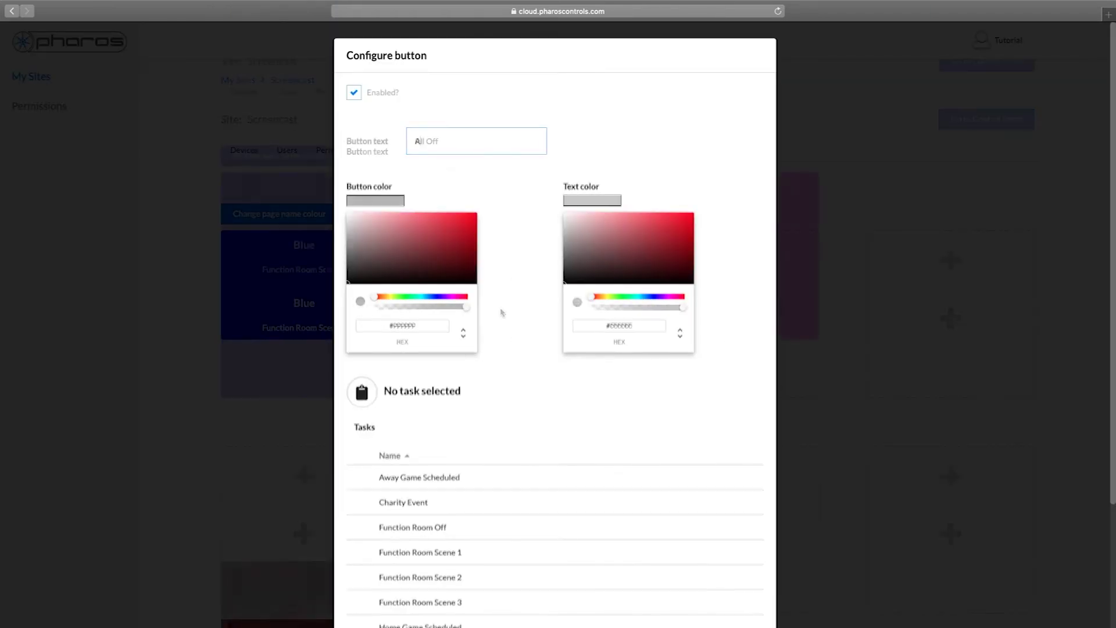
scroll(468, 428, "down", 3)
left_click(498, 376)
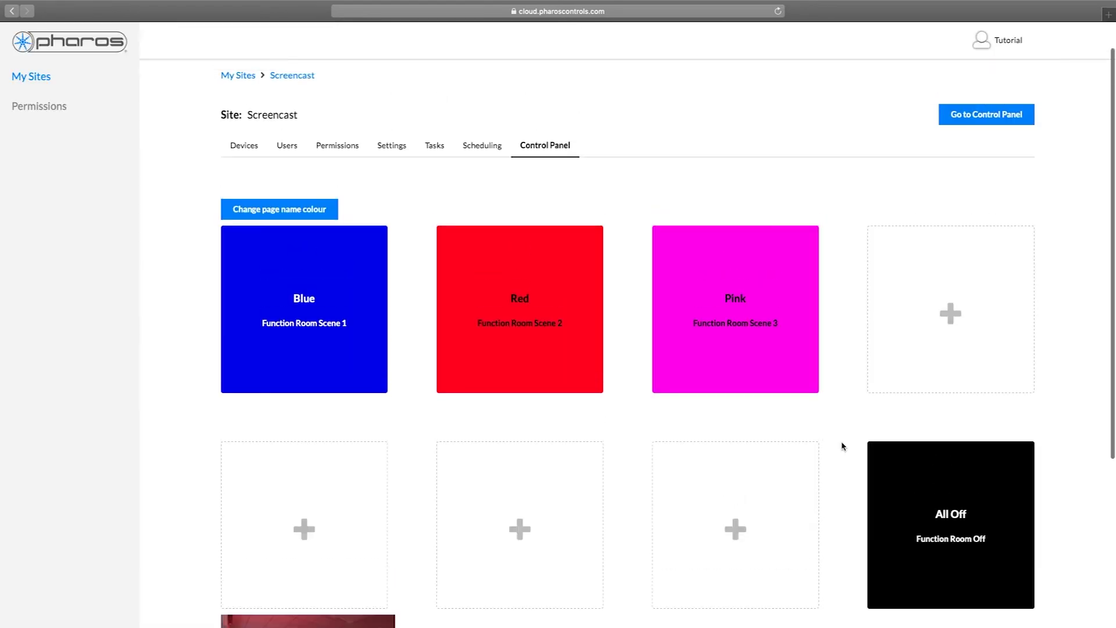
scroll(841, 448, "up", 1)
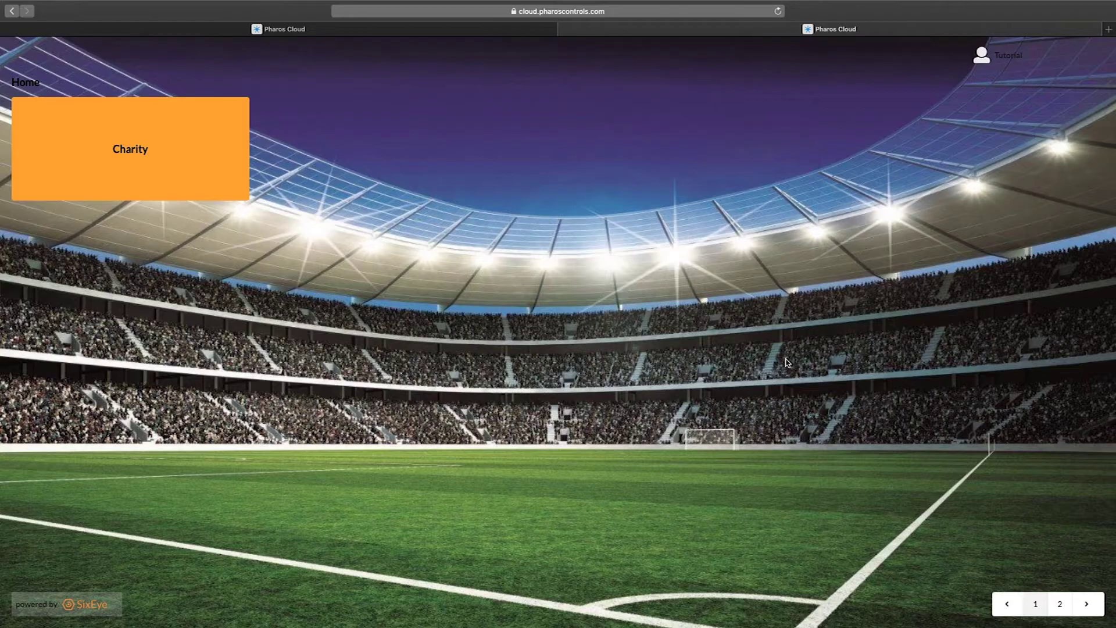
- Switch the live control panel to the Function Room page and copy its web address
left_click(1086, 603)
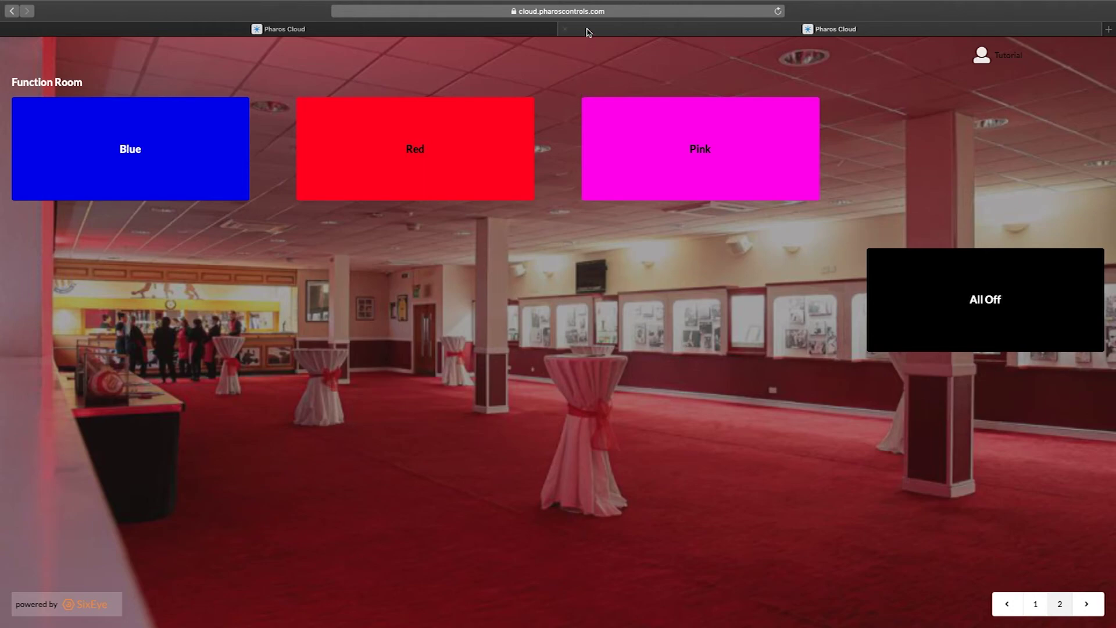
left_click(601, 13)
right_click(604, 12)
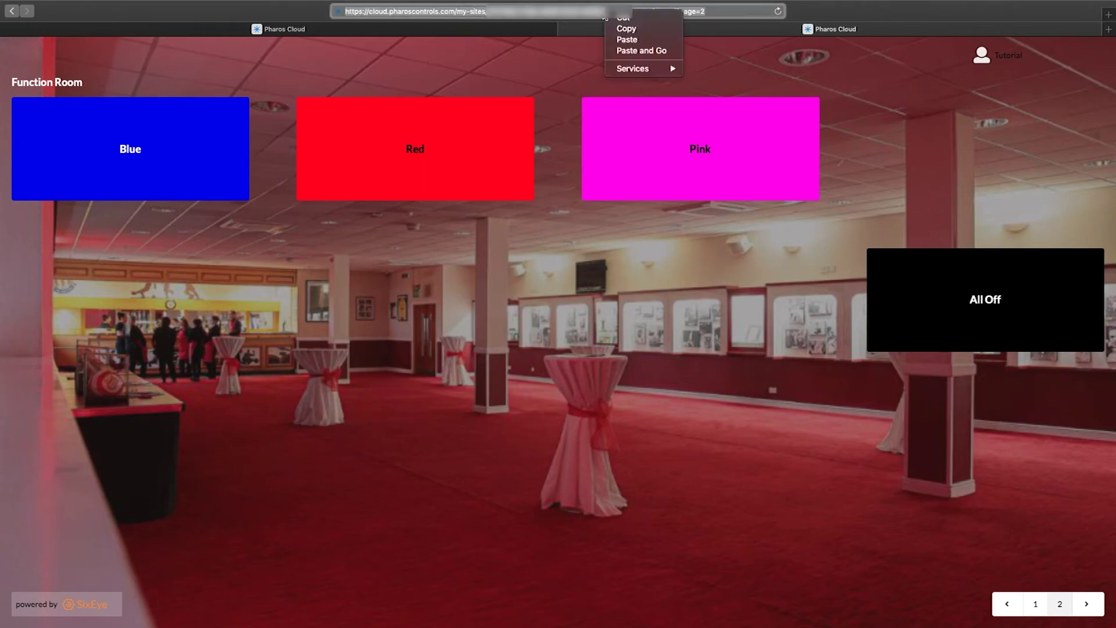
left_click(609, 28)
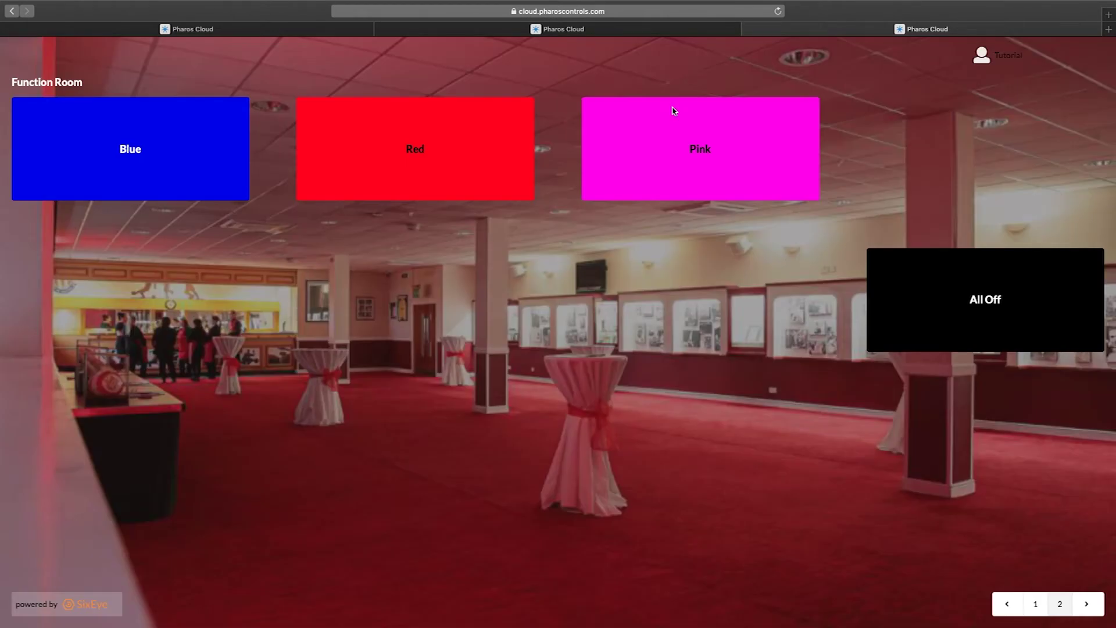
- Run the Pink lighting task and dismiss the task dispatched notification
left_click(710, 150)
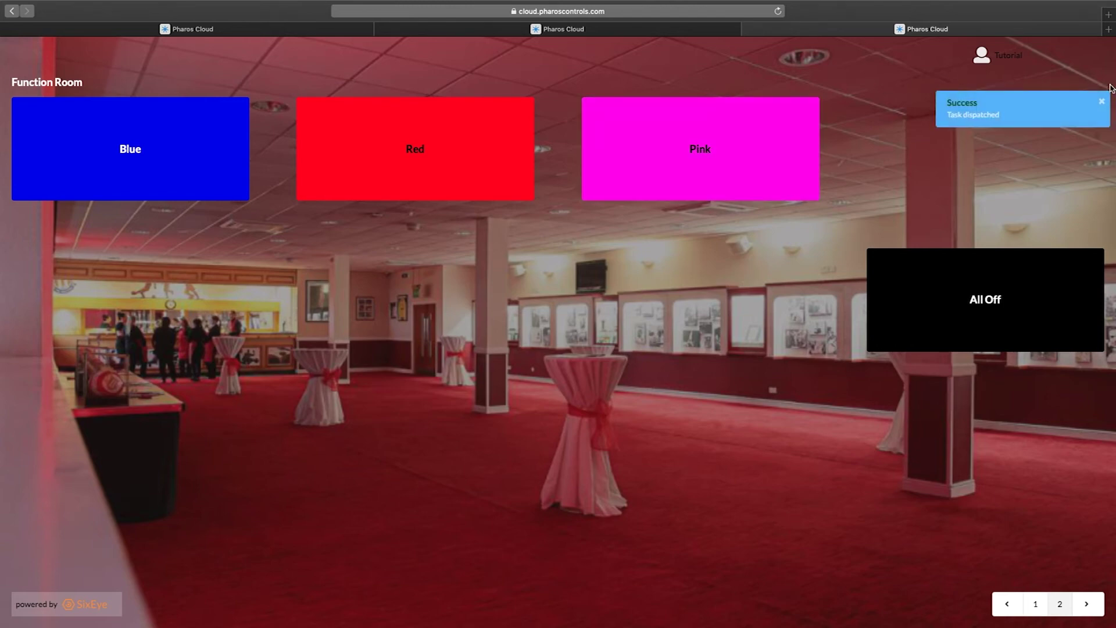
left_click(1101, 101)
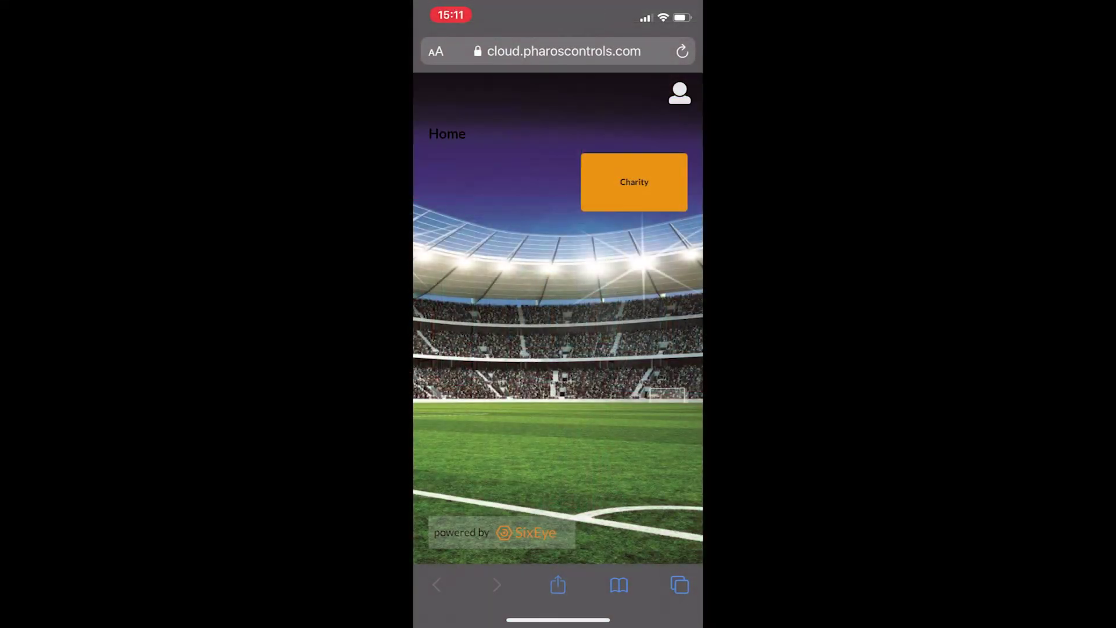
left_click(558, 584)
- Add the page to the iPhone home screen as 'Stadium Lighting' and launch the shortcut
left_click_drag(558, 325, 558, 70)
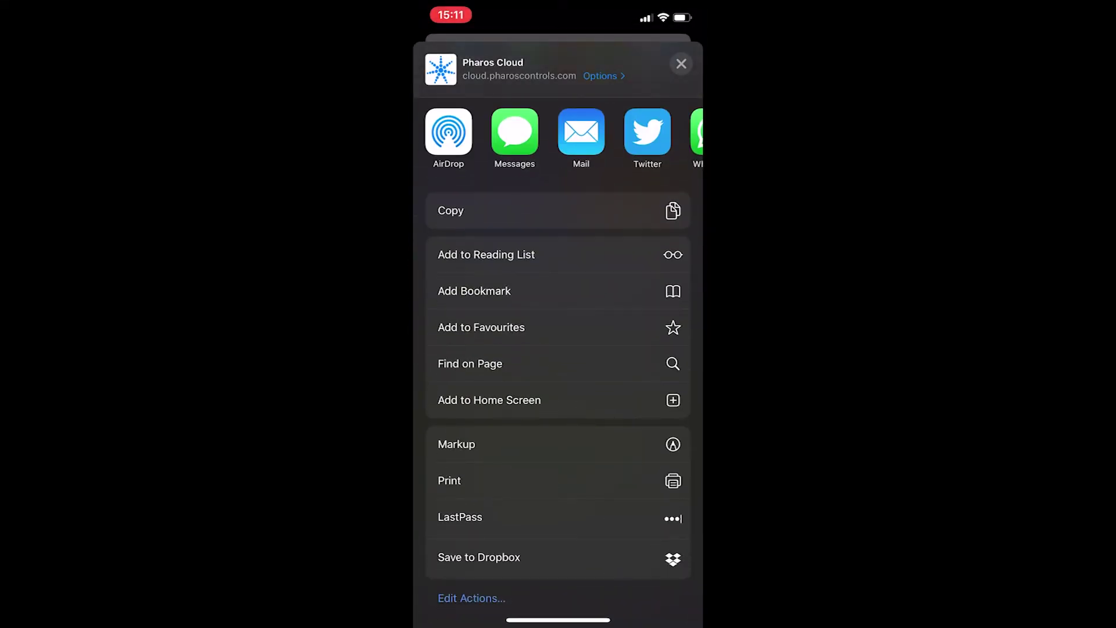
left_click(489, 399)
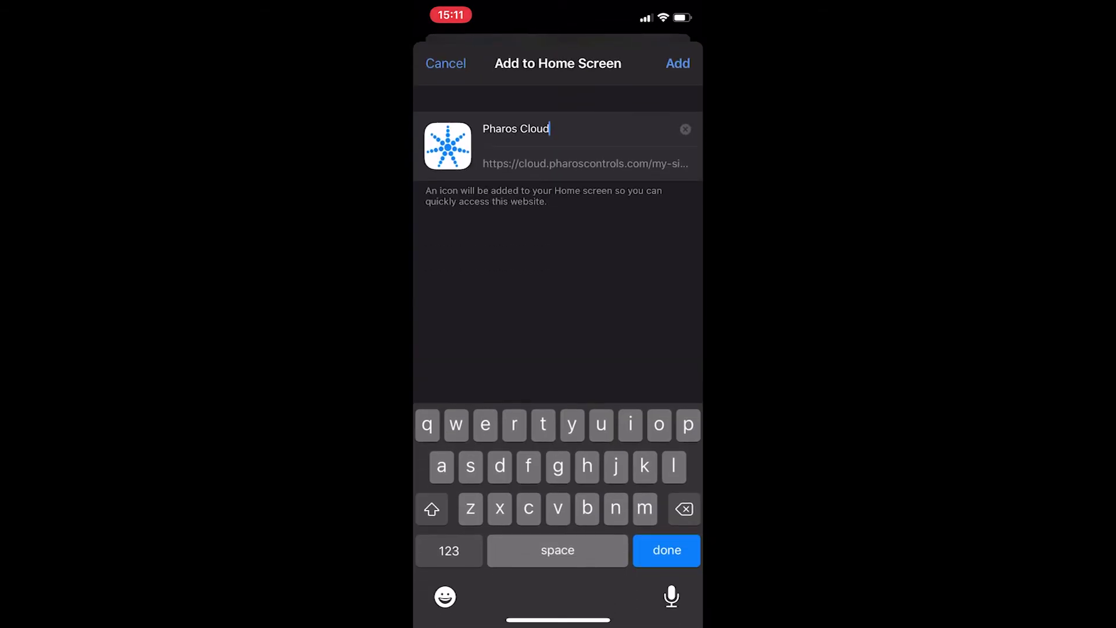
left_click(685, 129)
type("Stadium Lighting")
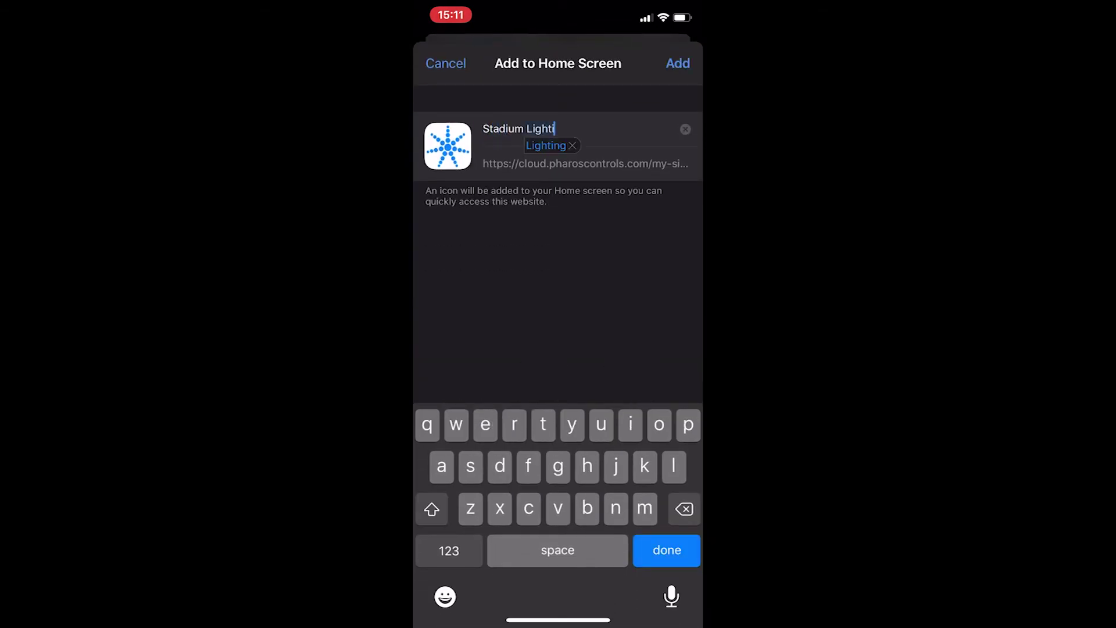
left_click(678, 64)
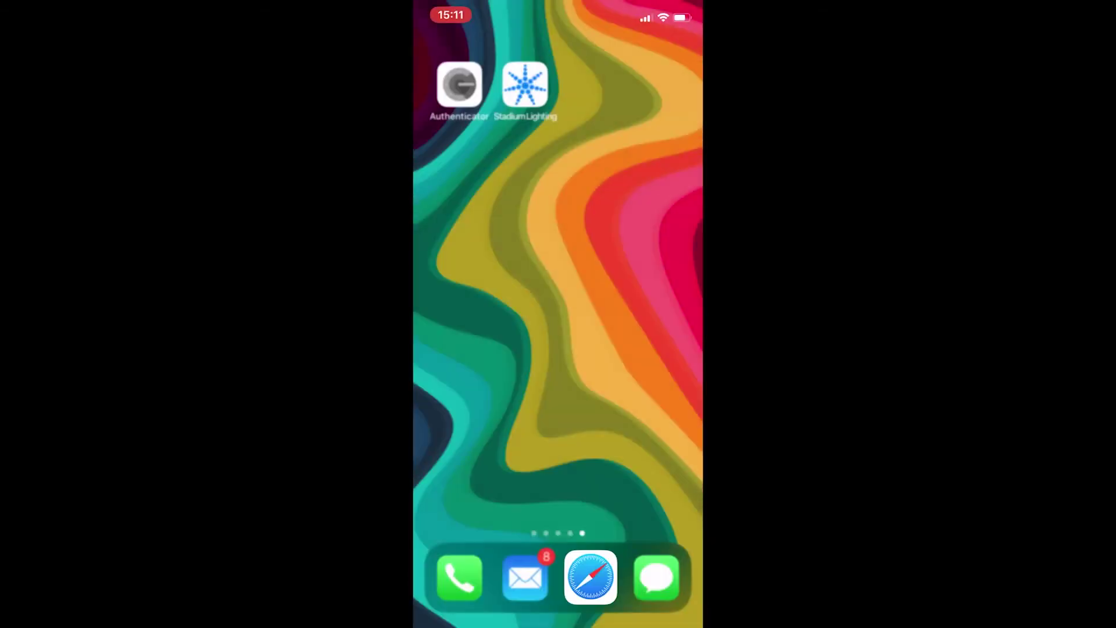
left_click(524, 79)
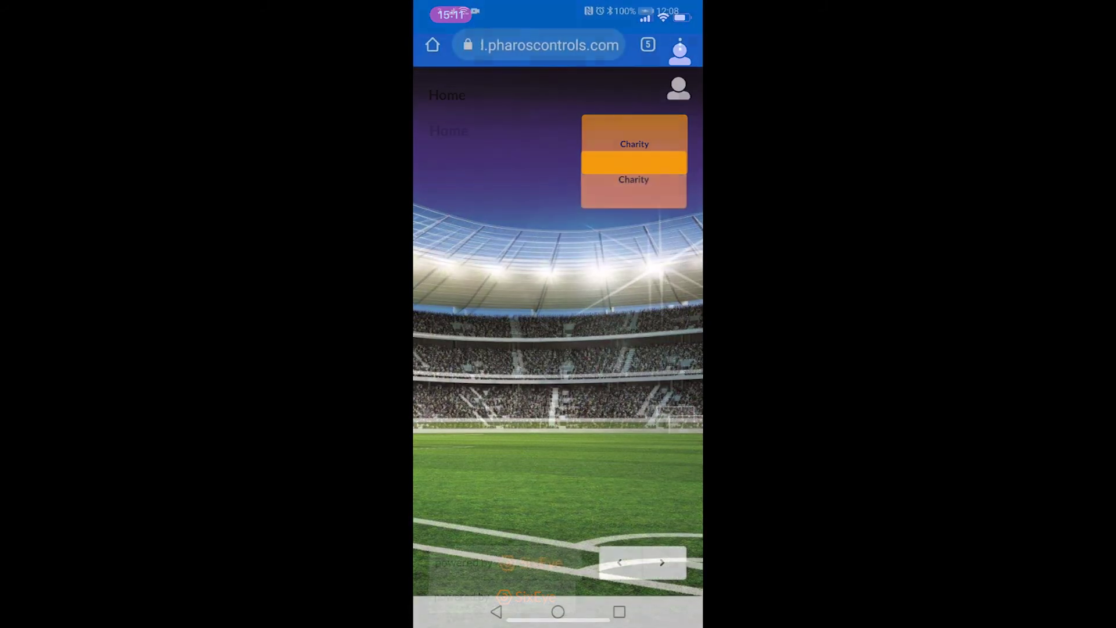
- Add the page to the Android home screen from Chrome, renamed 'Stadium Lighting', and check it
left_click(680, 45)
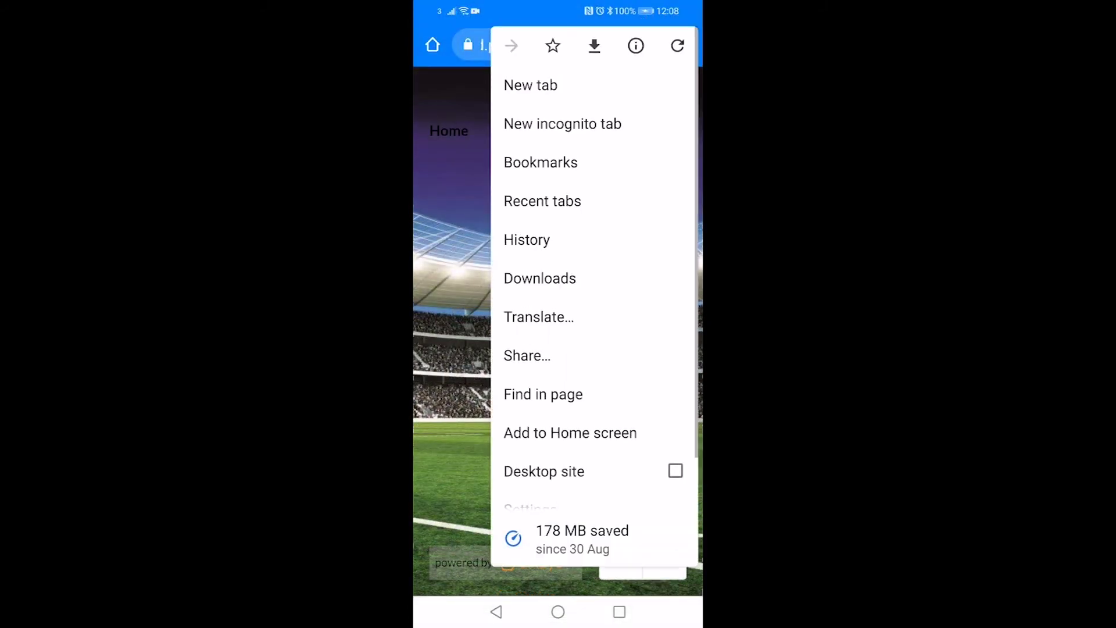
left_click(608, 440)
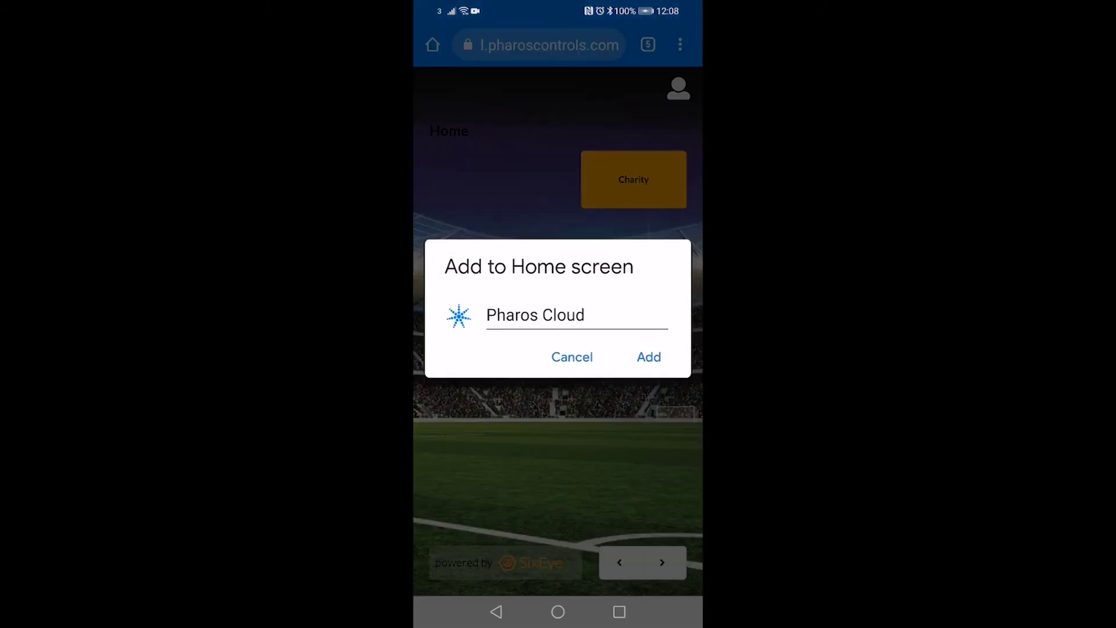
left_click(585, 315)
key("BackSpace")
key("BackSpace")
key("BackSpace")
key("BackSpace")
key("BackSpace")
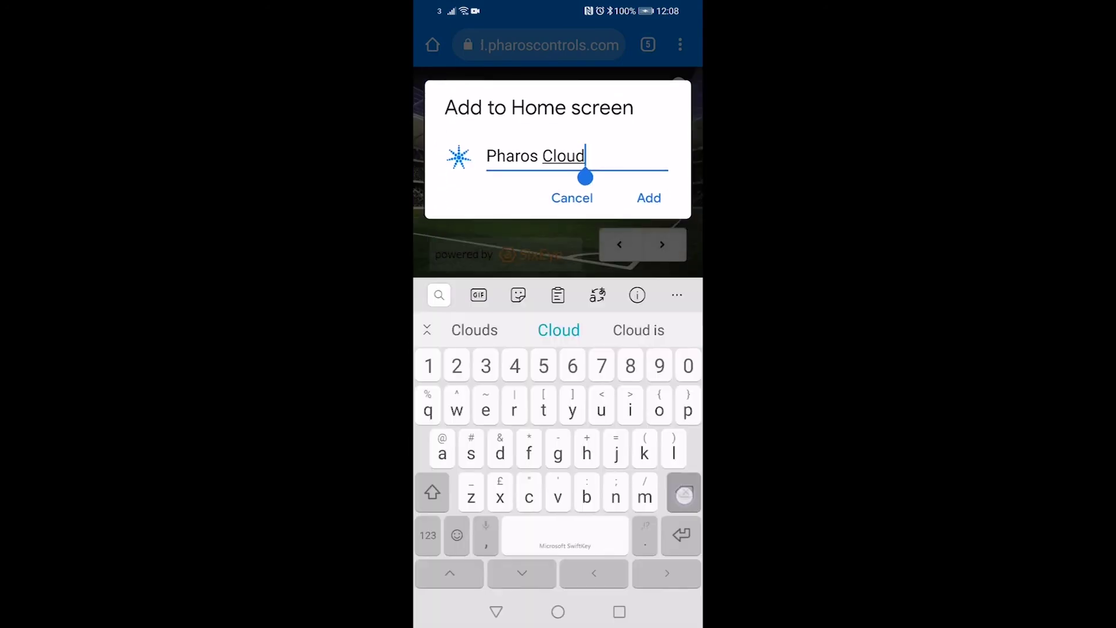
key("BackSpace")
key("BackSpace")
key("BackSpace")
key("BackSpace")
key("BackSpace")
key("BackSpace")
key("BackSpace")
type("Sta")
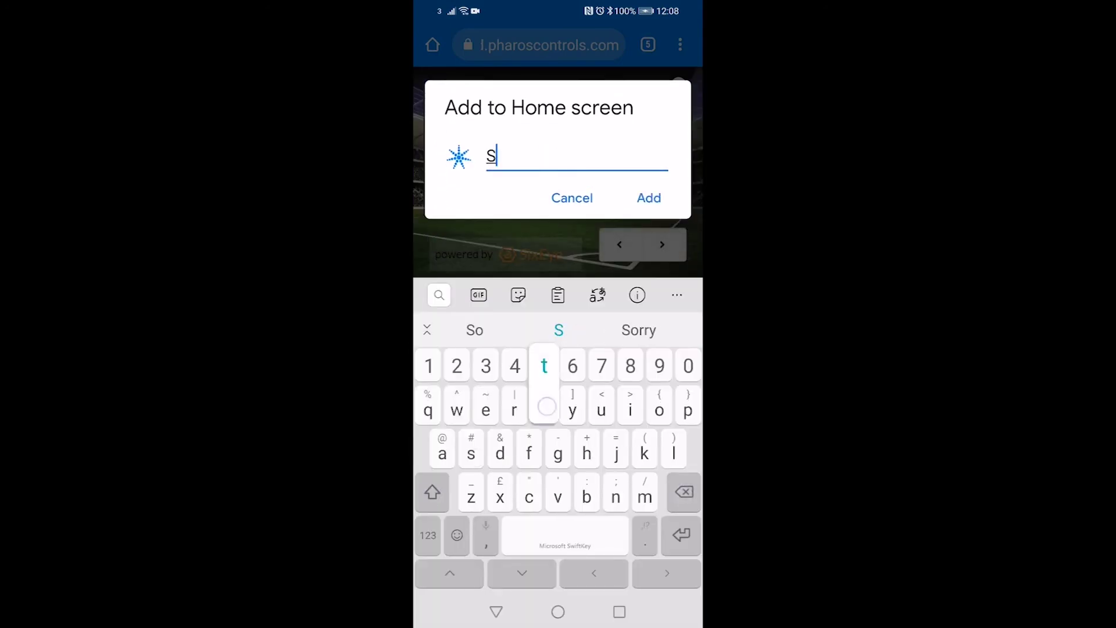
type("ting")
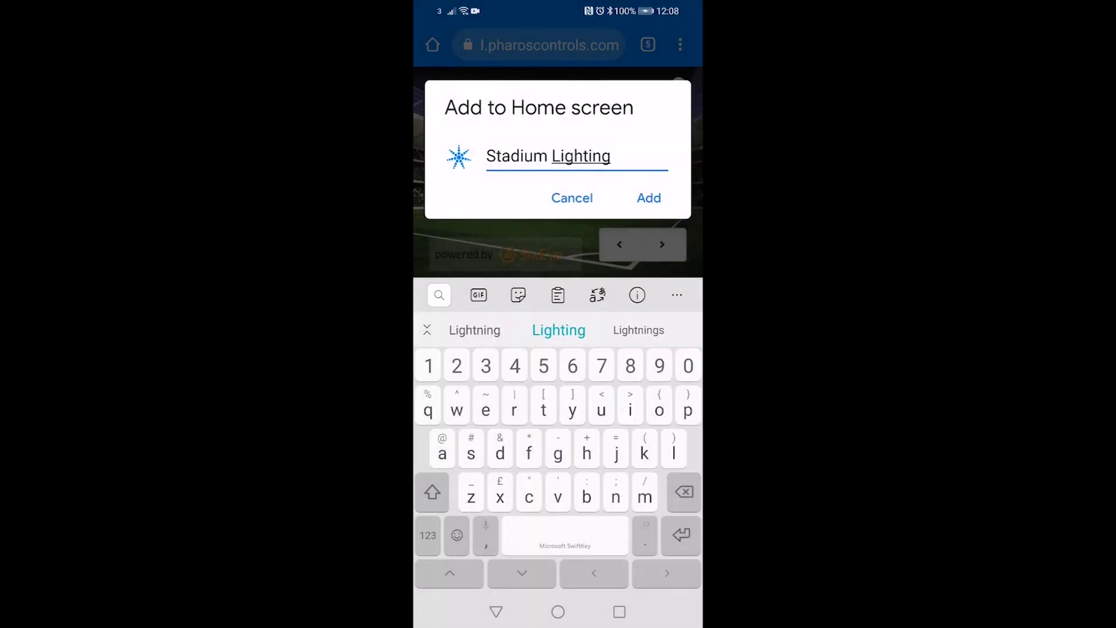
key("Return")
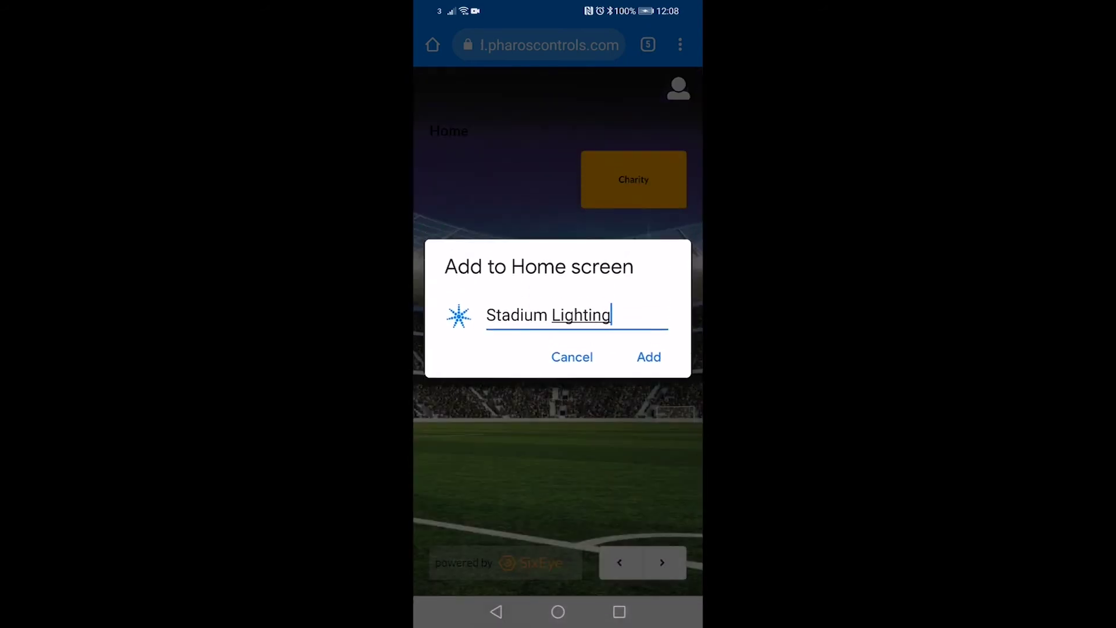
left_click(648, 356)
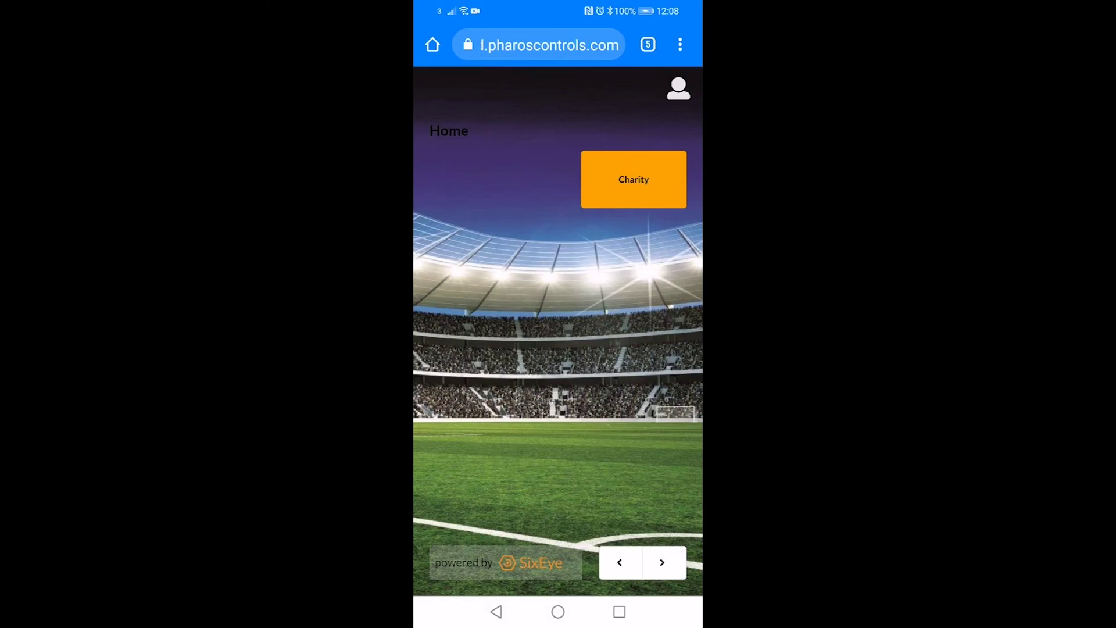
left_click(558, 611)
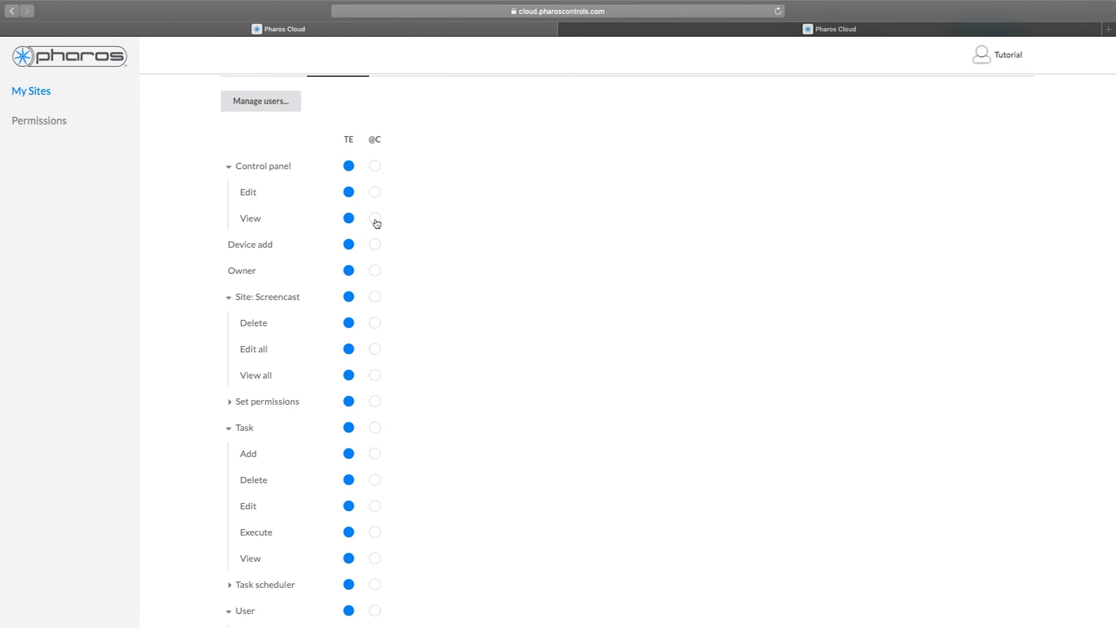
- Grant the @C group Control panel View, Screencast View all, and Task Execute permissions
left_click(375, 220)
left_click(375, 378)
left_click(375, 533)
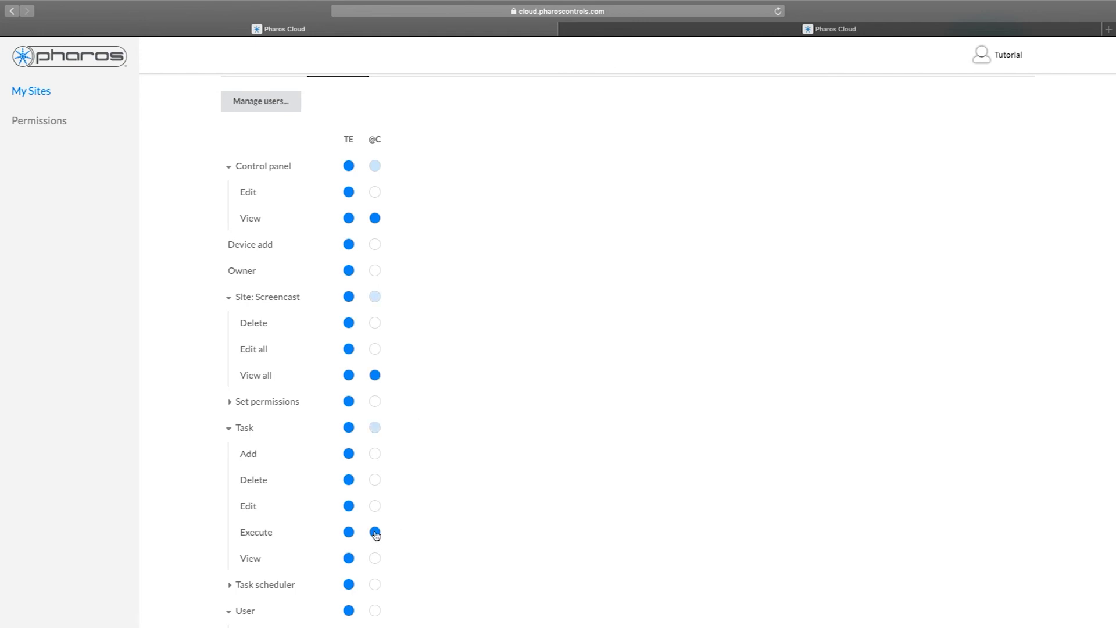